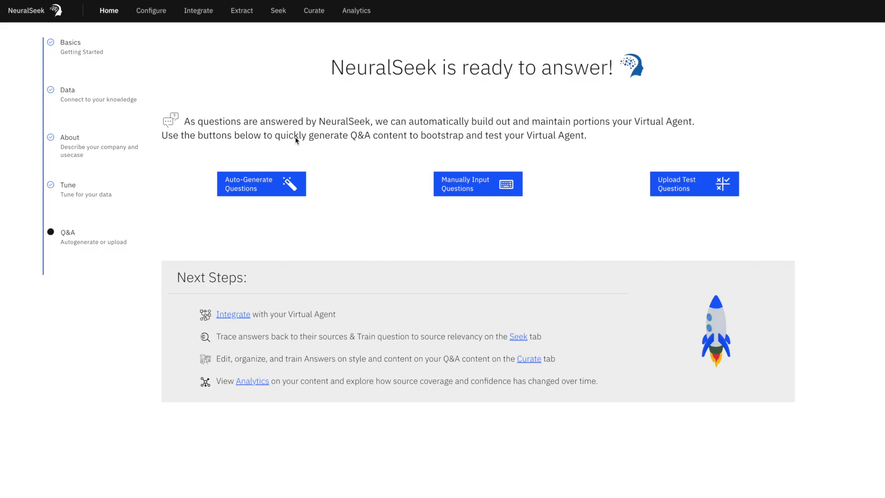
Step: Ask 'How does NeuralSeek work with Virtual Agents?' on Seek and turn on Highlight Answer Provenance
{"action": "left_click", "coordinate": [275, 19]}
{"action": "left_click", "coordinate": [264, 46]}
{"action": "type", "text": "How does NeuralSe"}
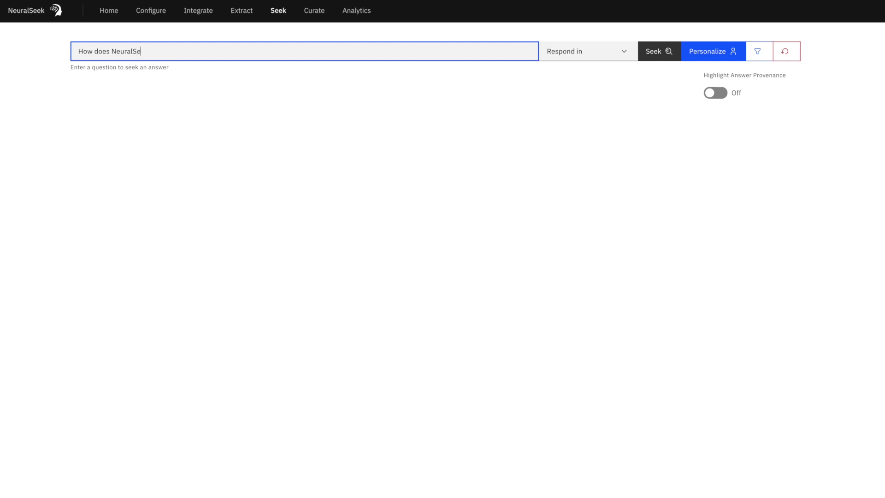
{"action": "type", "text": "ek work with Vi"}
{"action": "type", "text": "rtual Agents"}
{"action": "type", "text": "?"}
{"action": "key", "text": "Return"}
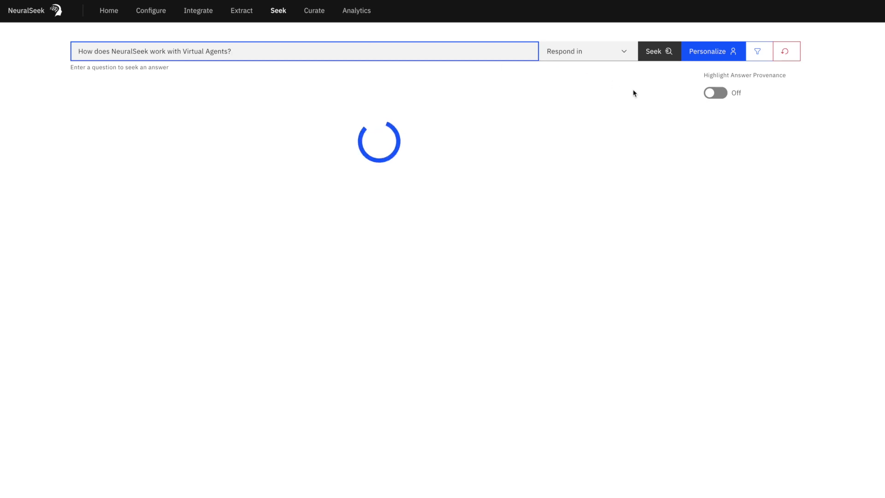
{"action": "left_click", "coordinate": [718, 95]}
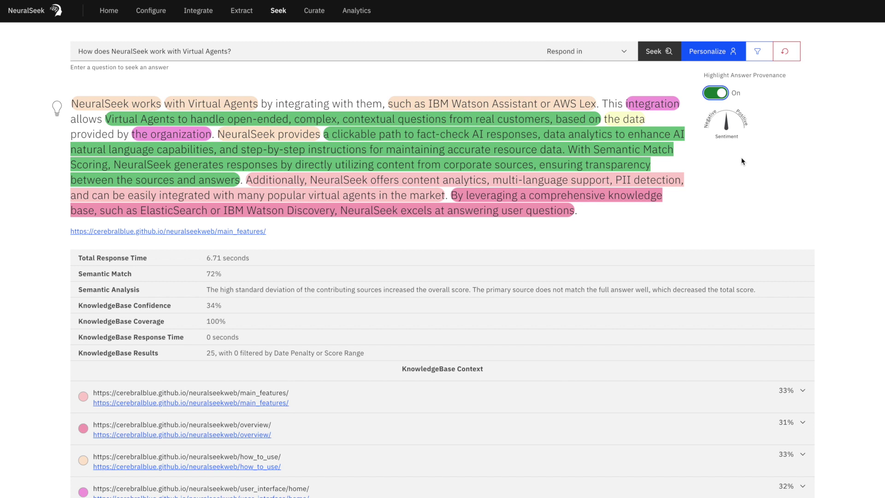
Step: Expand the main_features KnowledgeBase Context row to show its passage and Relevancy slider
{"action": "left_click", "coordinate": [739, 392]}
{"action": "scroll", "coordinate": [739, 392], "scroll_direction": "down", "scroll_amount": 2}
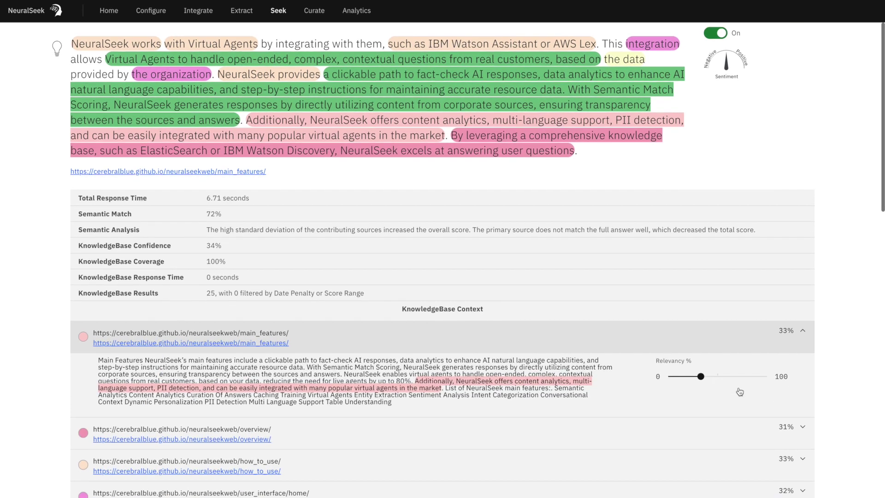
{"action": "scroll", "coordinate": [739, 392], "scroll_direction": "up", "scroll_amount": 1}
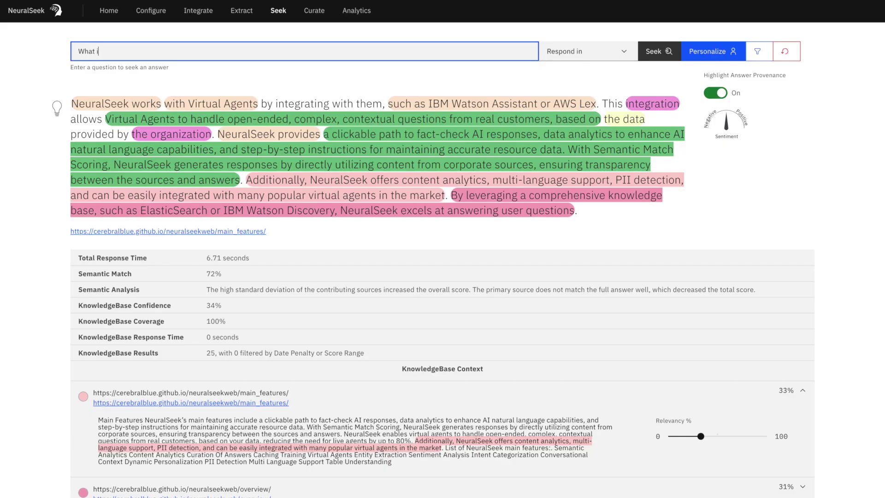
{"action": "type", "text": "s NeuralSeek"}
{"action": "type", "text": "?"}
Step: Submit 'What is NeuralSeek?' and get a provenance-highlighted answer with a 100% semantic match
{"action": "key", "text": "Return"}
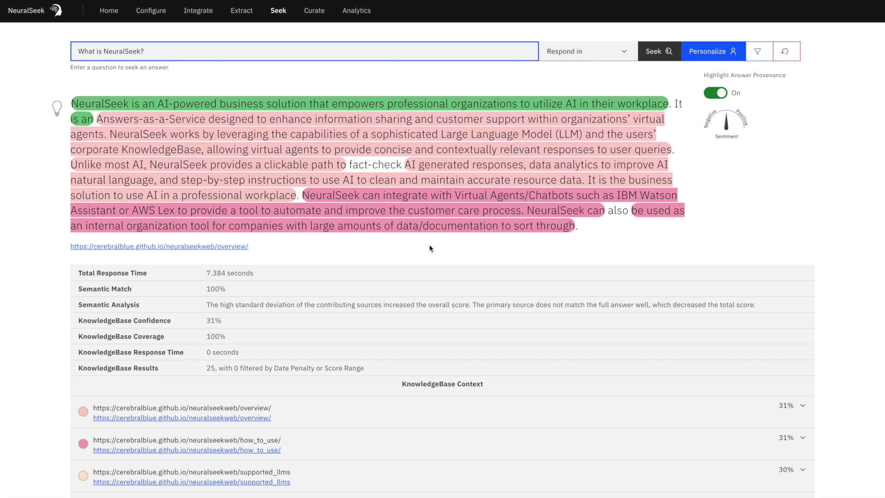
Step: Ask 'Is NeuralSeek going to compose music for me?' (25% semantic match), then go to Configure
{"action": "triple_click", "coordinate": [289, 53]}
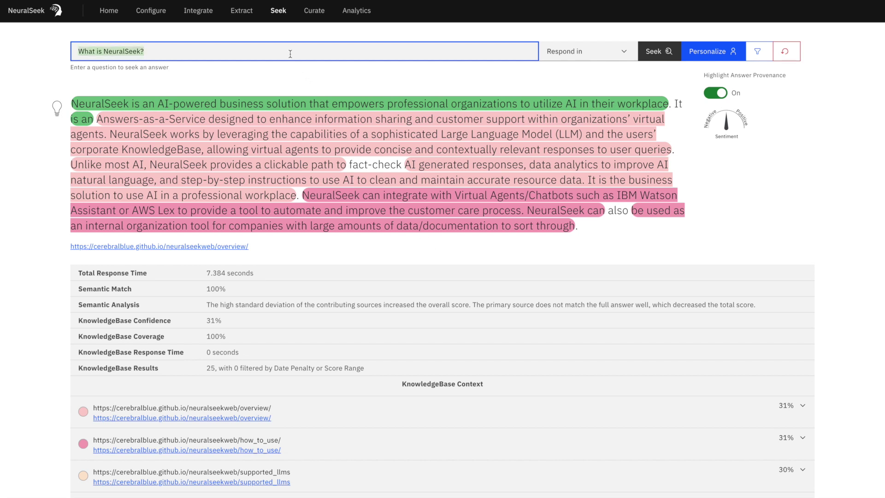
{"action": "type", "text": "Is NeuralSe"}
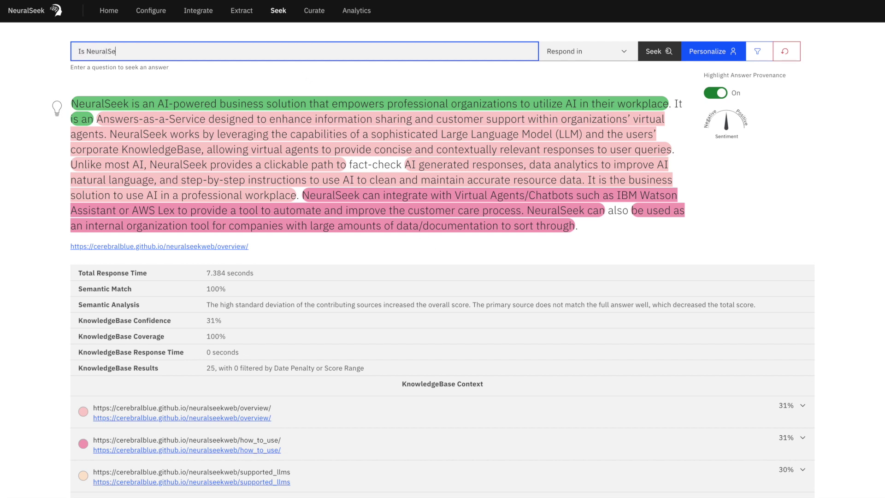
{"action": "type", "text": "ek going to com"}
{"action": "type", "text": "pose music f"}
{"action": "type", "text": "or me?"}
{"action": "key", "text": "Return"}
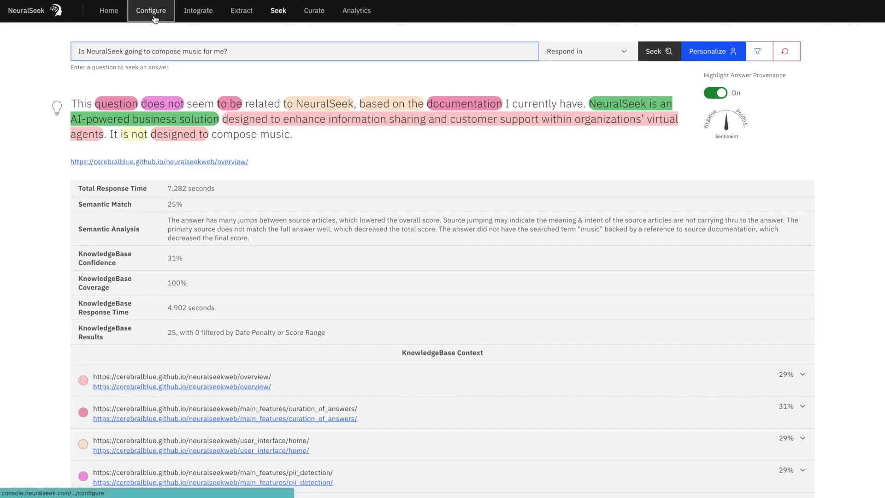
{"action": "left_click", "coordinate": [154, 15]}
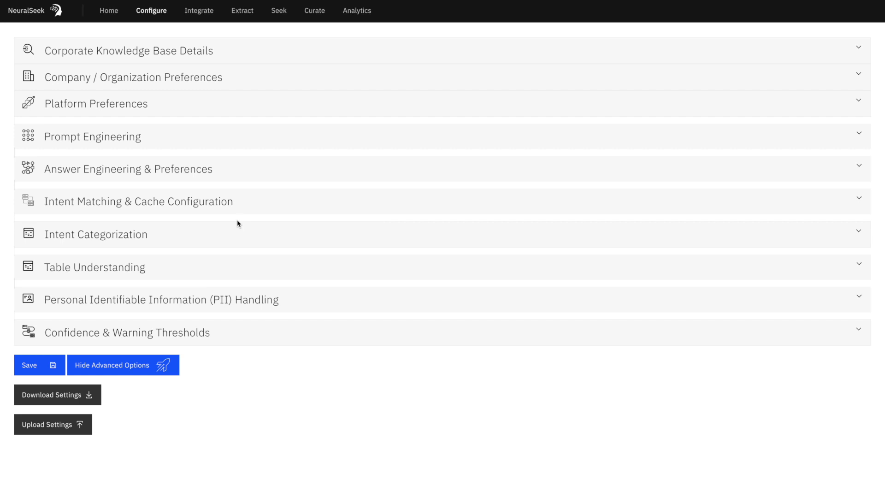
Step: Under Confidence & Warning Thresholds set the Source Jump penalty to 0%, save, and return to Seek
{"action": "left_click", "coordinate": [225, 333]}
{"action": "scroll", "coordinate": [225, 333], "scroll_direction": "down", "scroll_amount": 1}
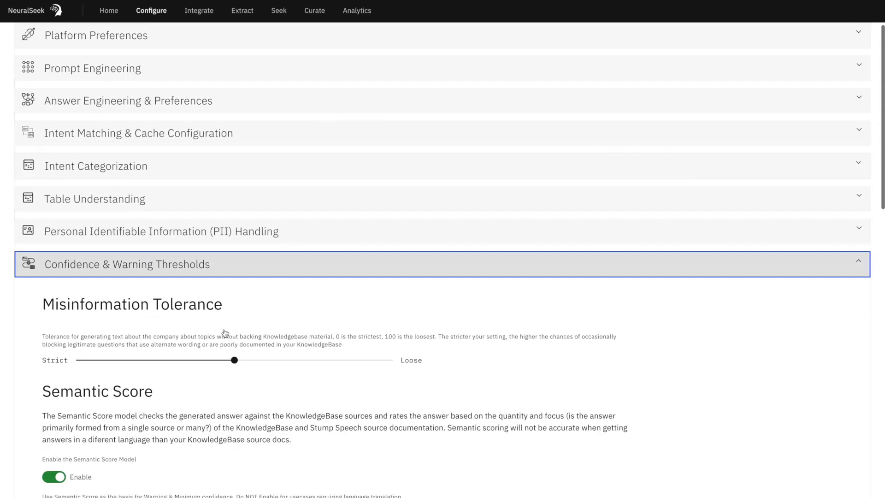
{"action": "scroll", "coordinate": [224, 334], "scroll_direction": "down", "scroll_amount": 1}
{"action": "scroll", "coordinate": [225, 334], "scroll_direction": "down", "scroll_amount": 2}
{"action": "scroll", "coordinate": [225, 333], "scroll_direction": "down", "scroll_amount": 1}
{"action": "scroll", "coordinate": [225, 333], "scroll_direction": "down", "scroll_amount": 1}
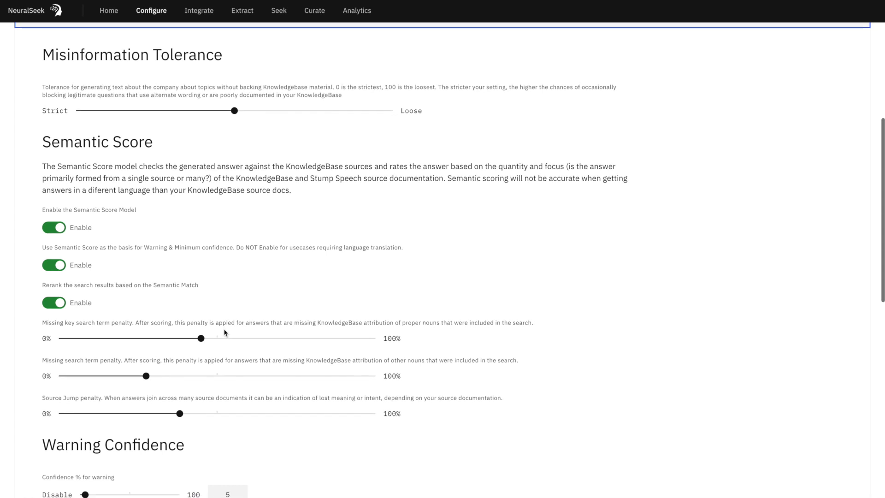
{"action": "scroll", "coordinate": [225, 334], "scroll_direction": "down", "scroll_amount": 1}
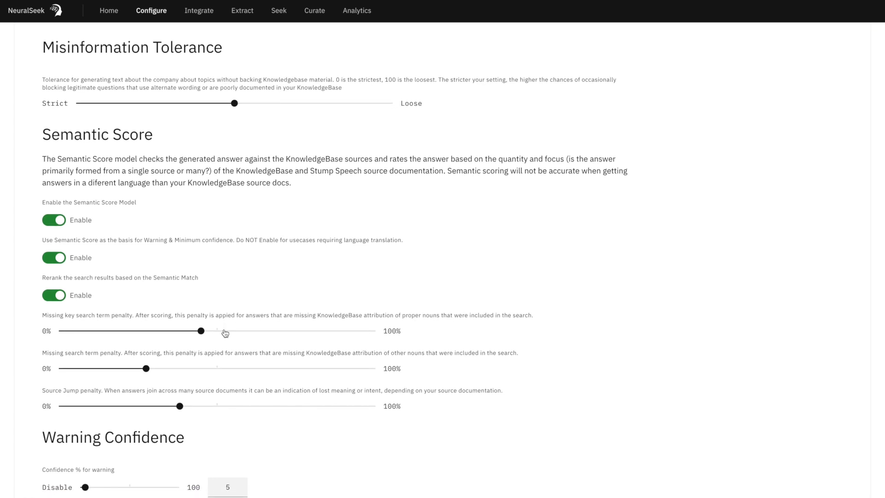
{"action": "left_click", "coordinate": [148, 408]}
{"action": "left_click_drag", "start_coordinate": [148, 409], "coordinate": [59, 407]}
{"action": "scroll", "coordinate": [179, 435], "scroll_direction": "down", "scroll_amount": 10}
{"action": "left_click", "coordinate": [51, 392]}
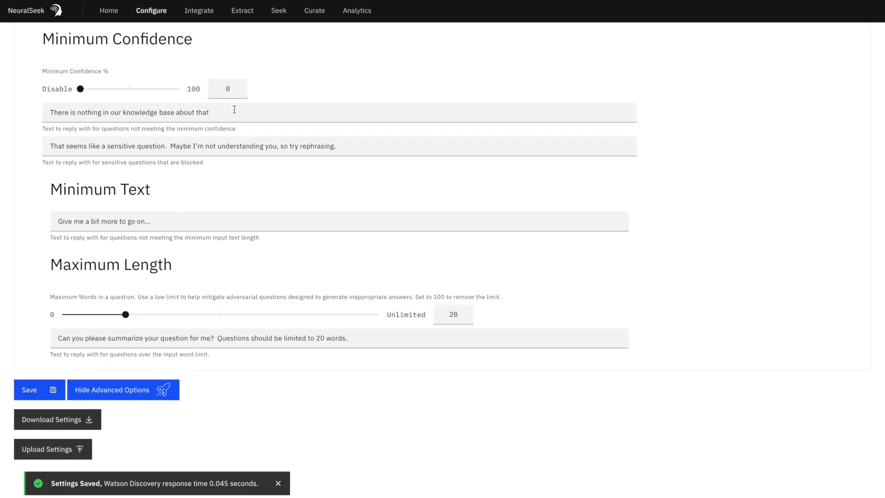
{"action": "left_click", "coordinate": [272, 14]}
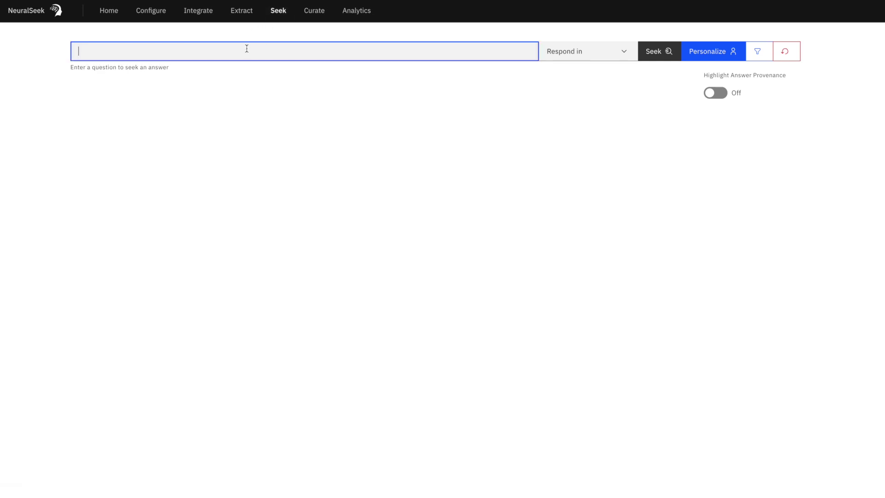
{"action": "type", "text": "How does NeuralSeek work with "}
{"action": "type", "text": "Virtual Agents?"}
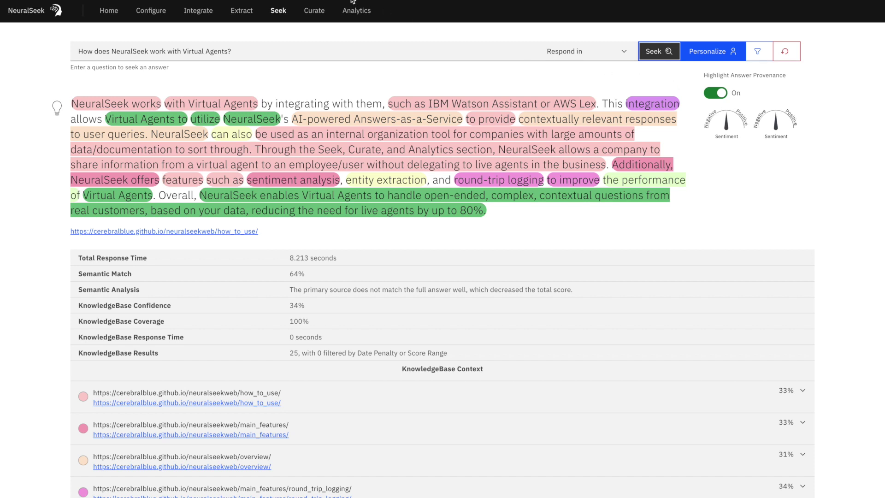
Step: After the 64% semantic match answer, return to Configure and expand Confidence & Warning Thresholds
{"action": "left_click", "coordinate": [166, 19]}
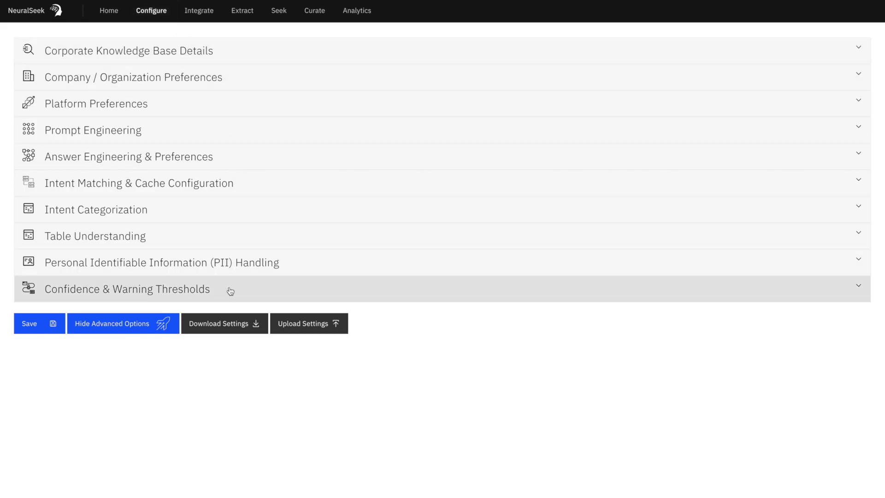
{"action": "left_click", "coordinate": [231, 291]}
{"action": "scroll", "coordinate": [230, 291], "scroll_direction": "down", "scroll_amount": 3}
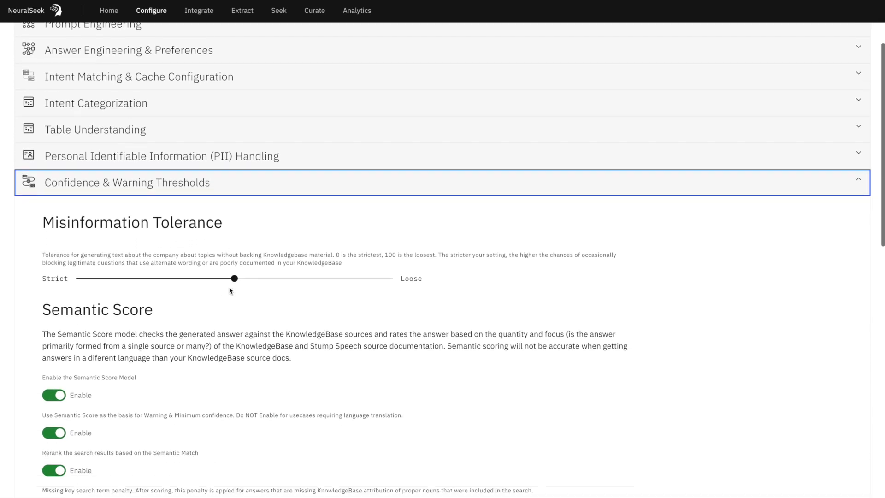
{"action": "scroll", "coordinate": [231, 291], "scroll_direction": "down", "scroll_amount": 5}
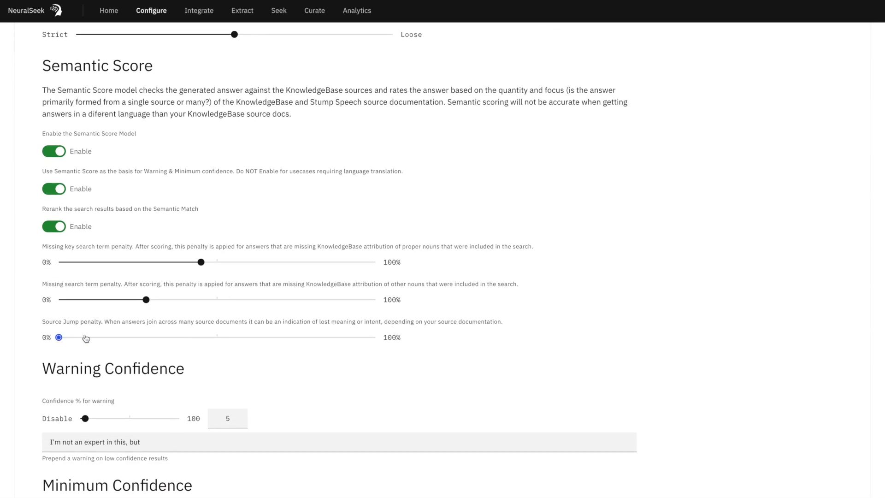
Step: Raise the Source Jump penalty back to about 38% and go to the Curate page
{"action": "left_click_drag", "start_coordinate": [150, 339], "coordinate": [180, 340]}
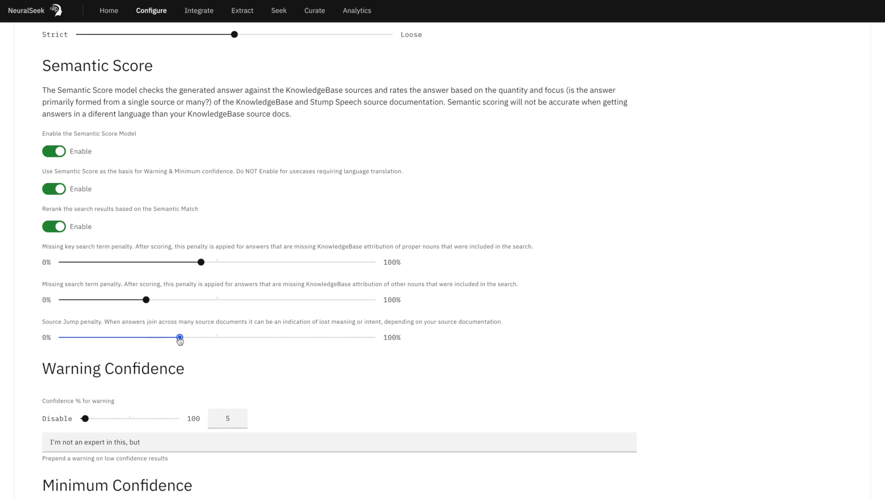
{"action": "scroll", "coordinate": [169, 380], "scroll_direction": "down", "scroll_amount": 5}
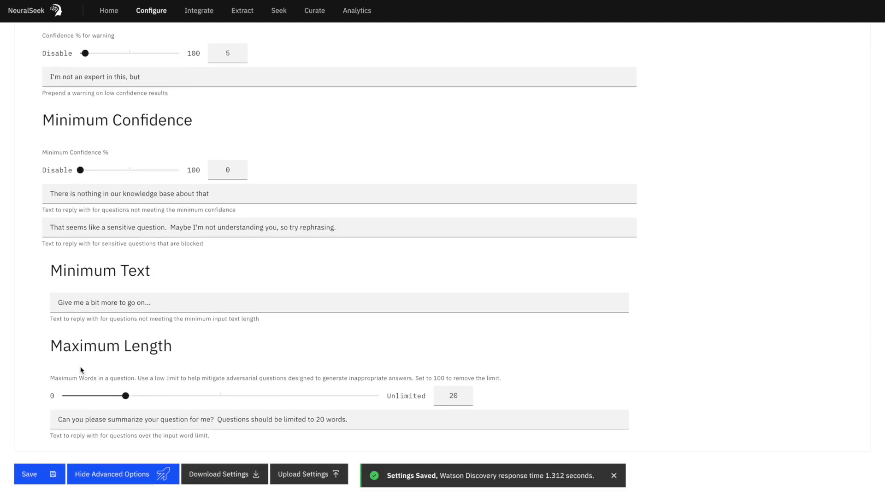
{"action": "left_click", "coordinate": [313, 10]}
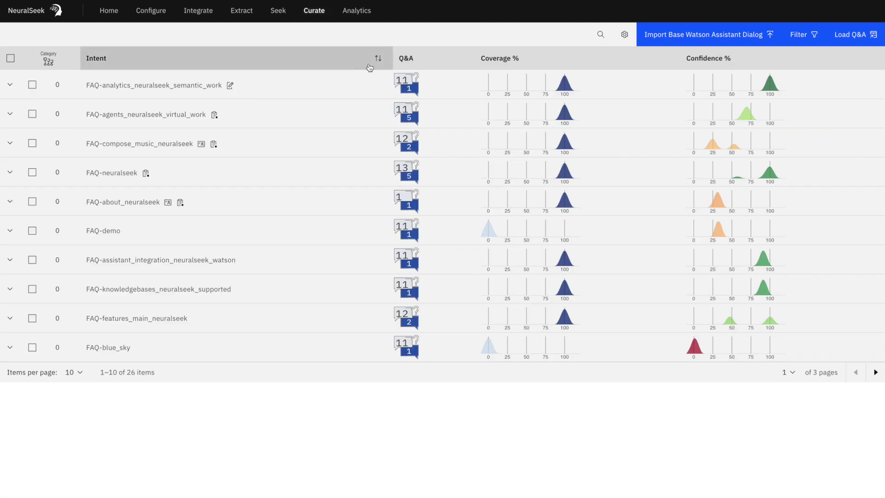
Step: From the Curate gear menu choose Delete all data to bring up its confirmation dialog
{"action": "left_click", "coordinate": [621, 37]}
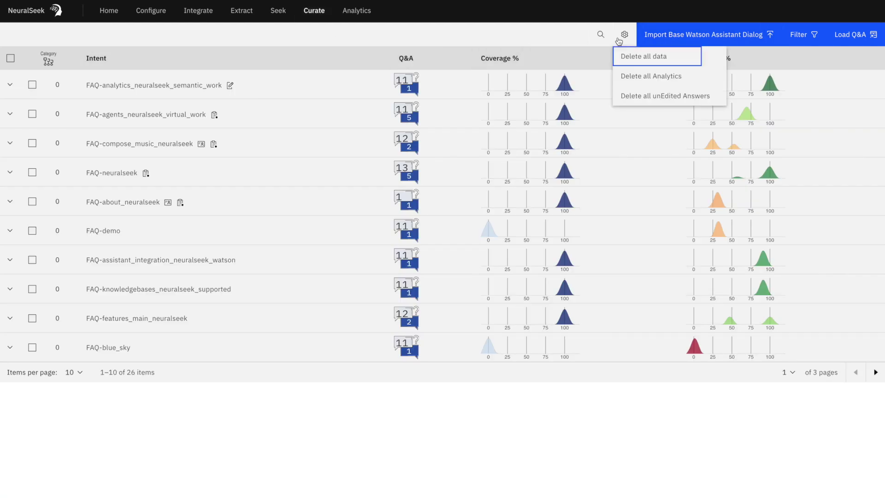
{"action": "left_click", "coordinate": [640, 58]}
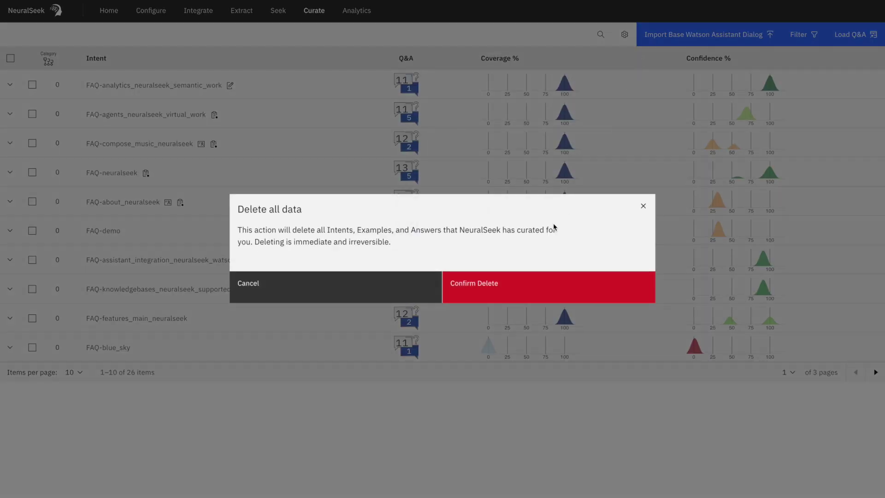